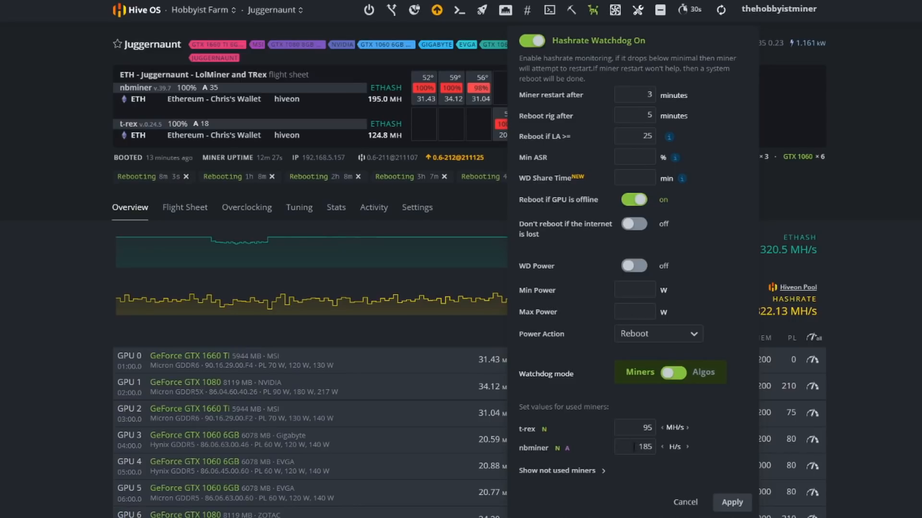
Step: Dismiss the Hashrate Watchdog settings and remove the hourly Juggernaunt reboot event from Hobbyist Farm's schedules
left_click(687, 502)
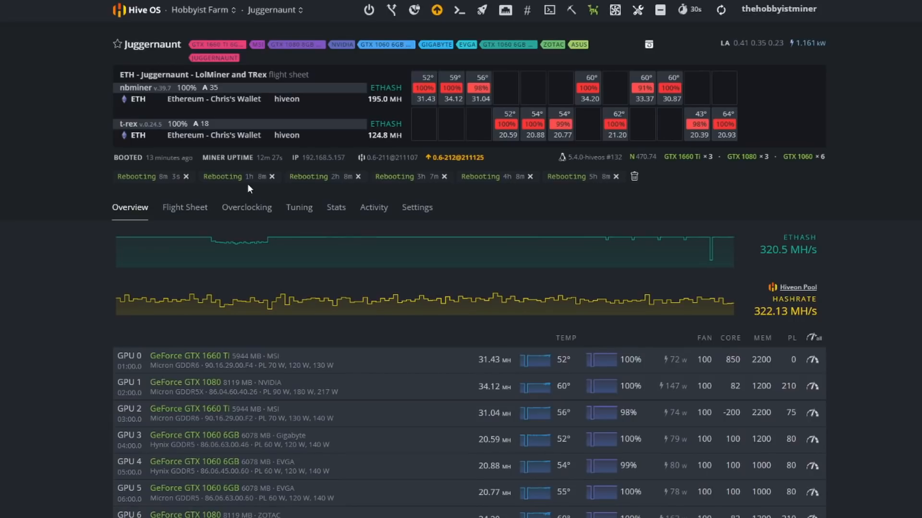
mouse_move(603, 245)
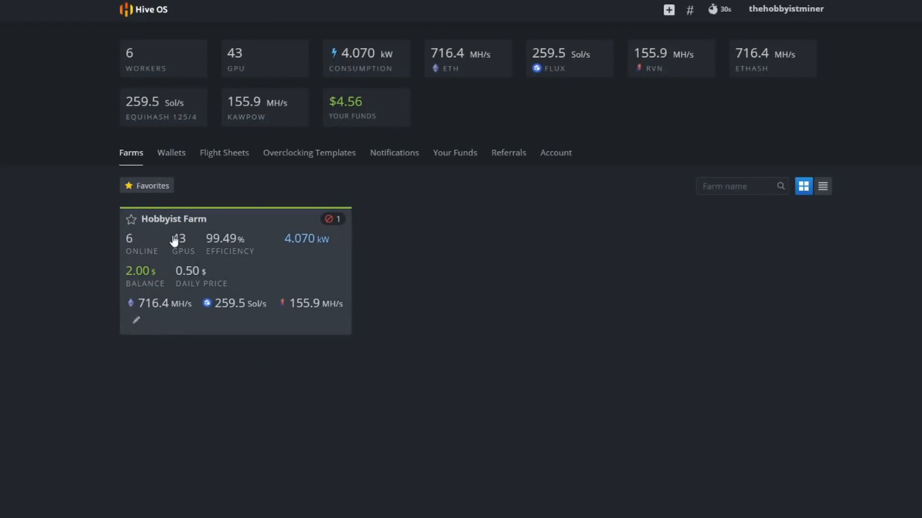
left_click(201, 268)
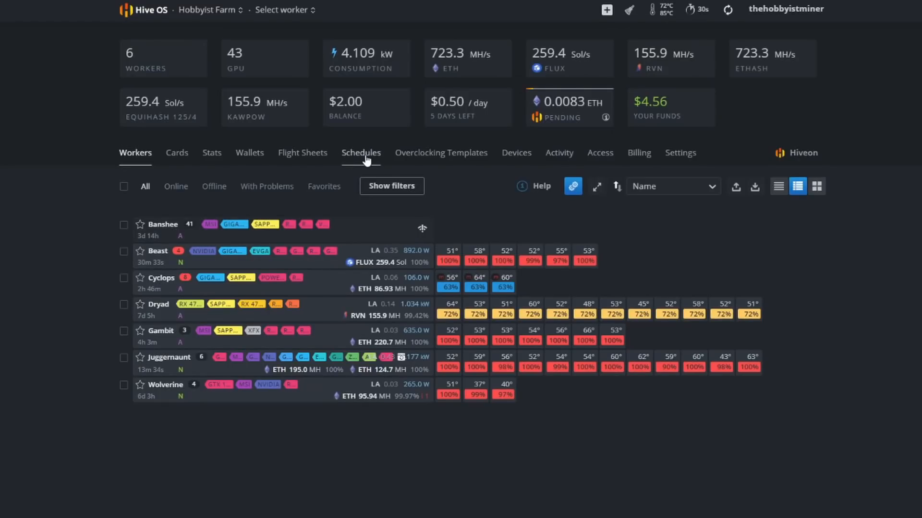
left_click(366, 158)
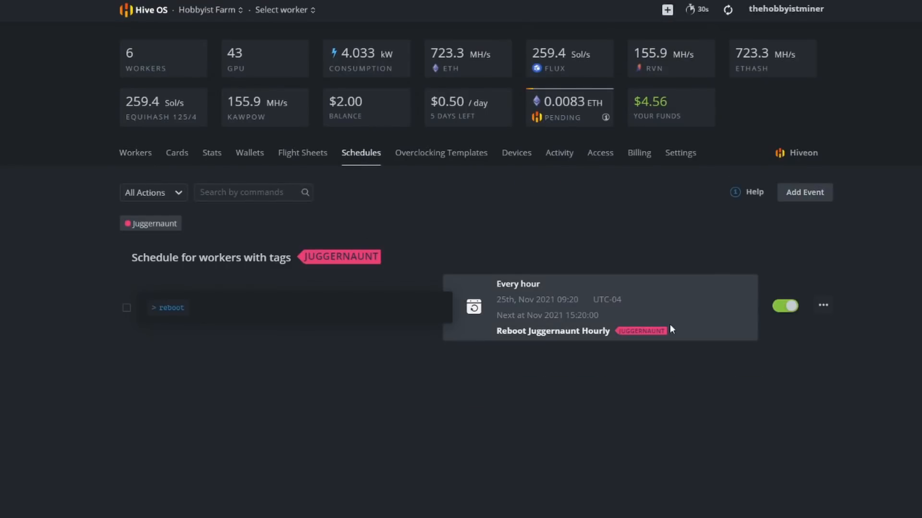
left_click(823, 306)
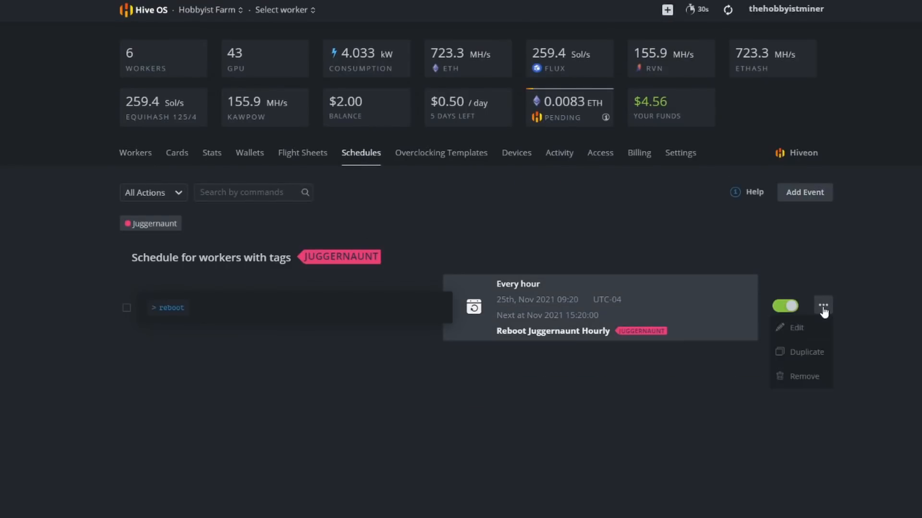
left_click(804, 377)
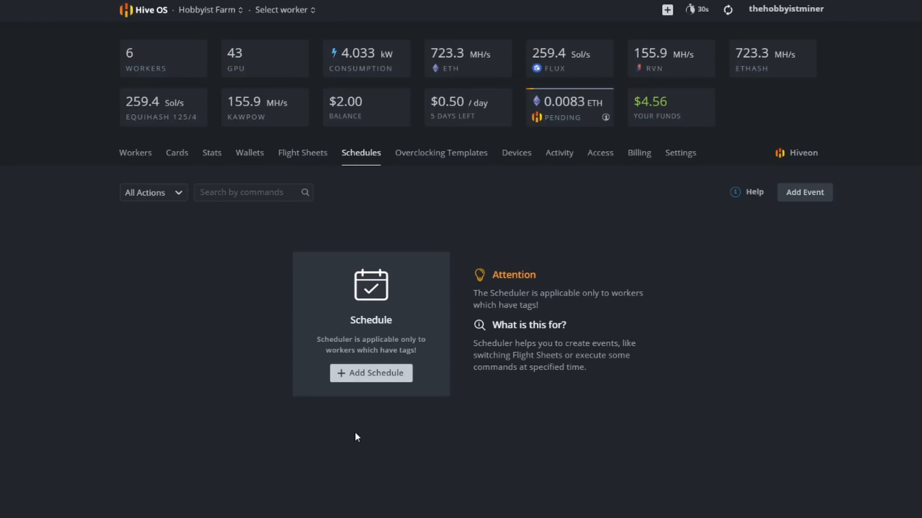
left_click(361, 377)
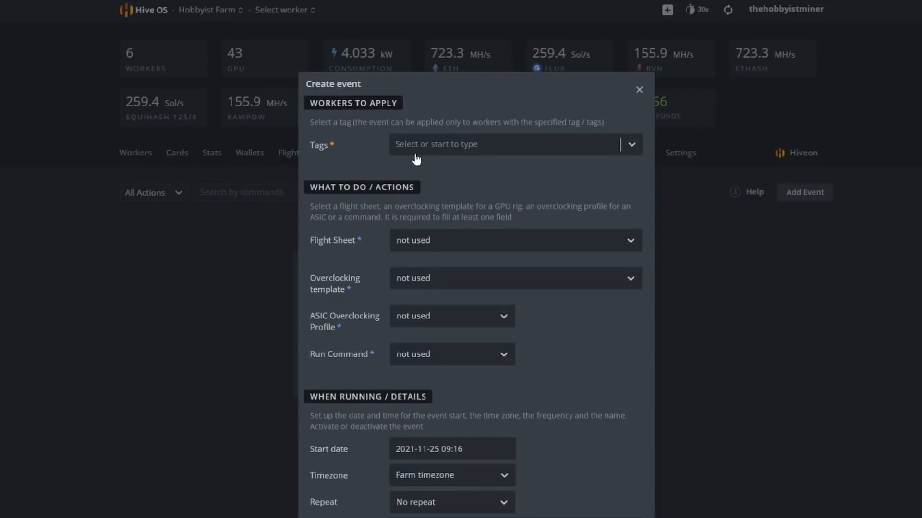
left_click(434, 149)
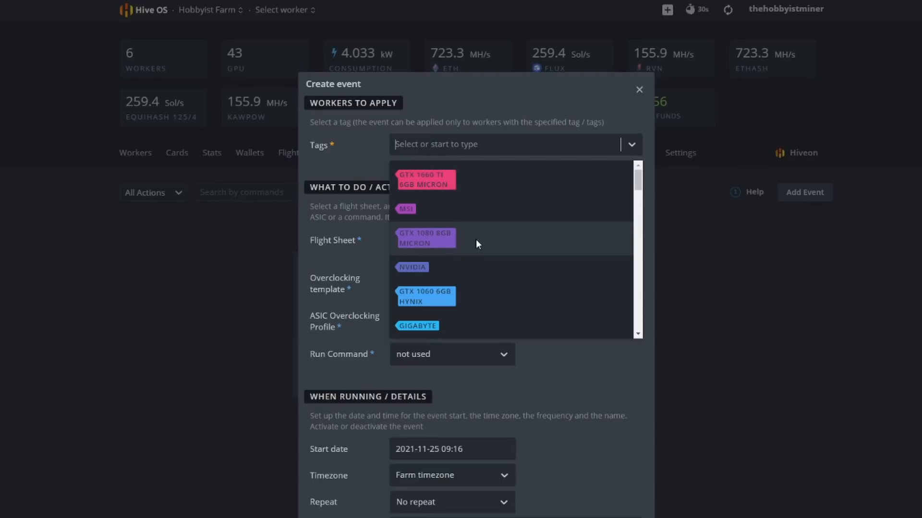
left_click(447, 303)
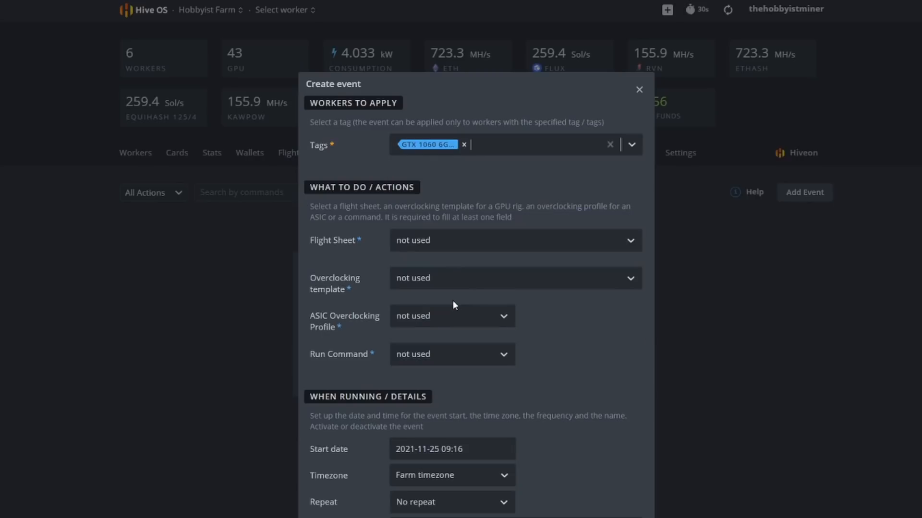
left_click(441, 150)
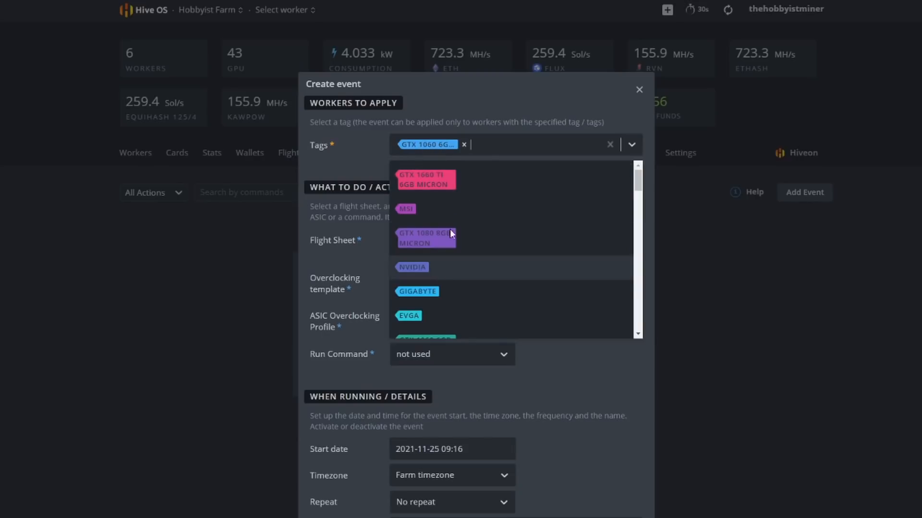
left_click(485, 144)
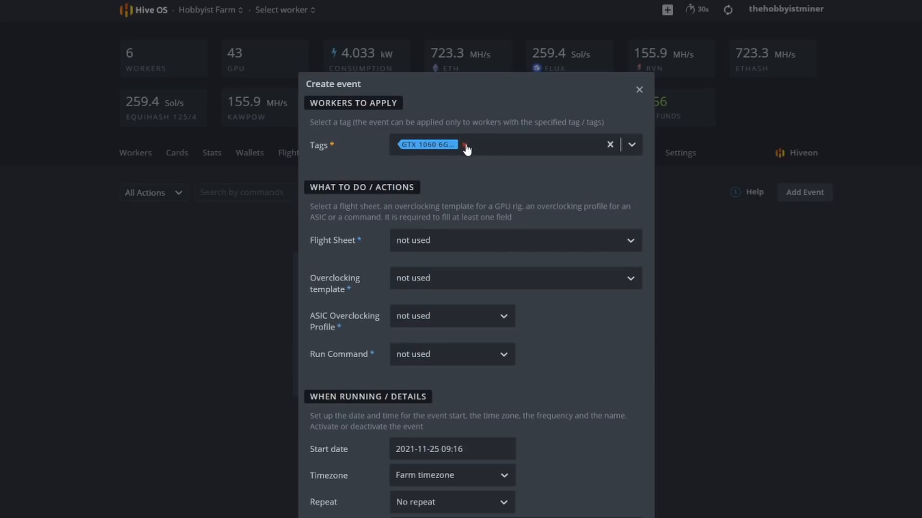
left_click(464, 144)
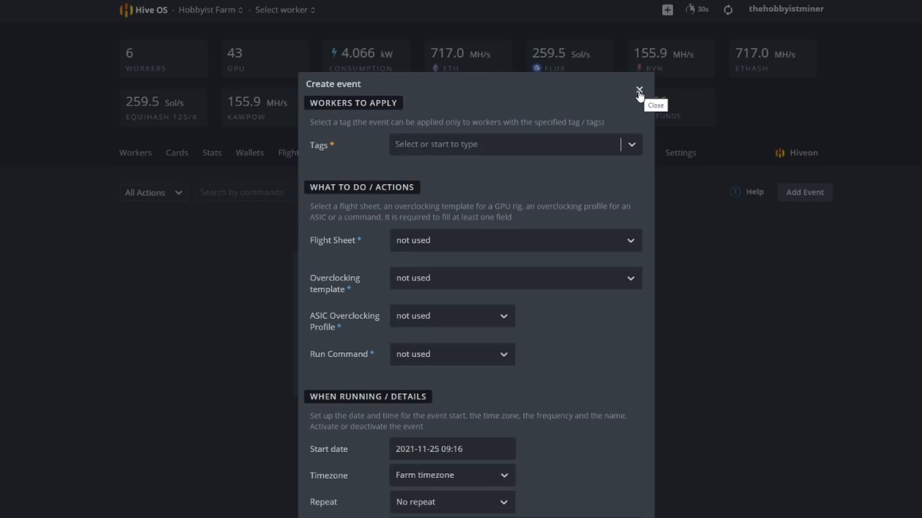
left_click(639, 90)
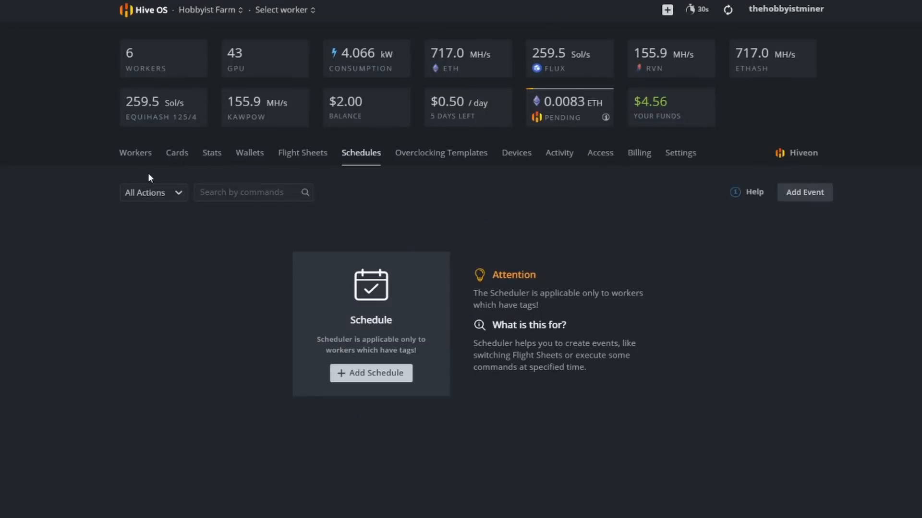
Step: Add a new custom tag named Beast to the Beast worker in its settings
left_click(152, 162)
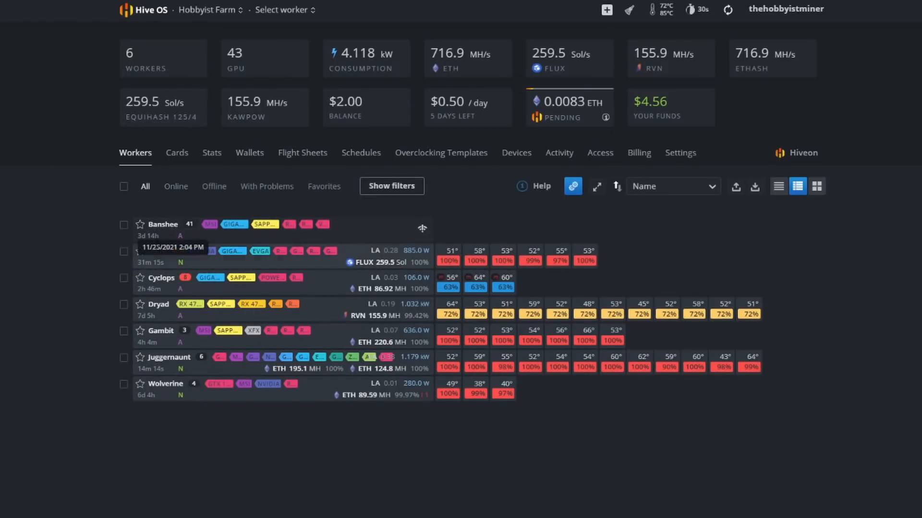
left_click(160, 251)
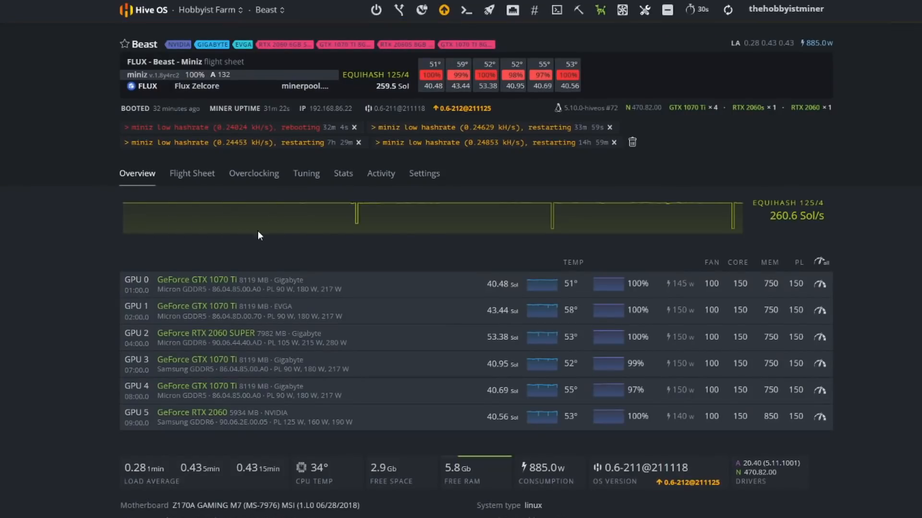
left_click(433, 183)
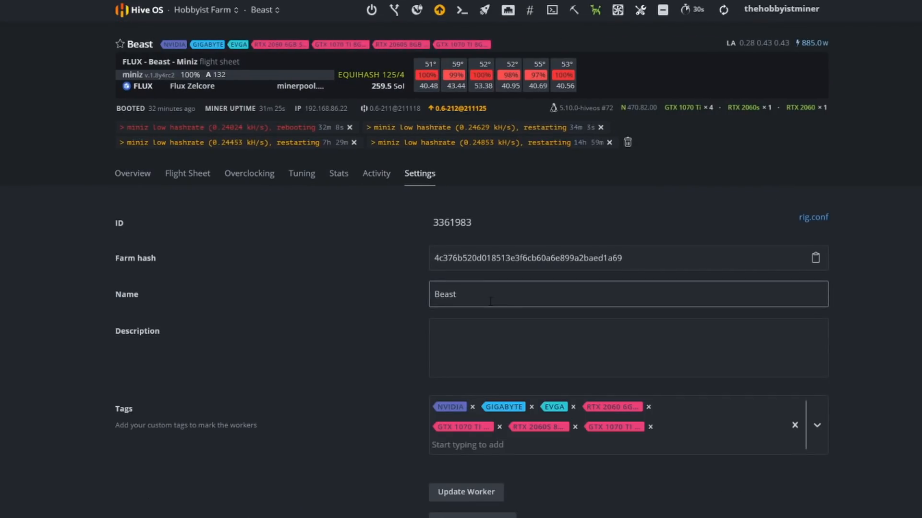
left_click(473, 451)
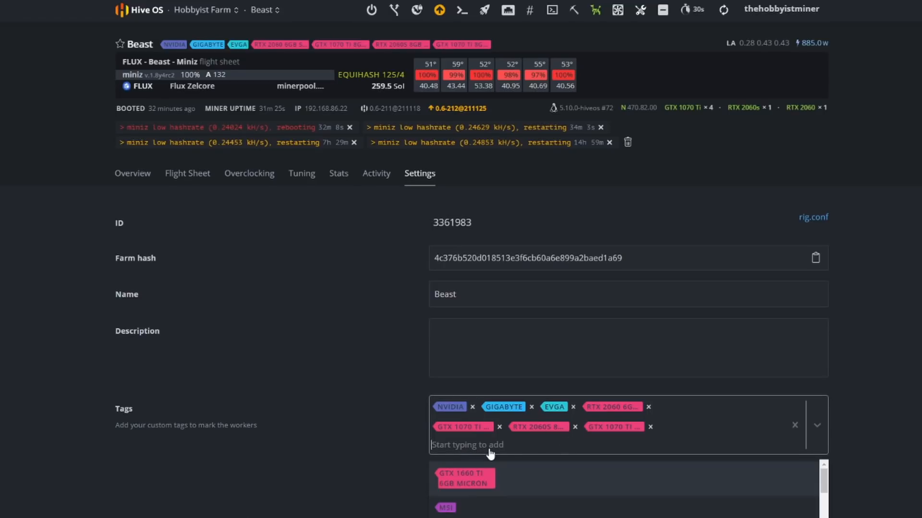
type("Beast")
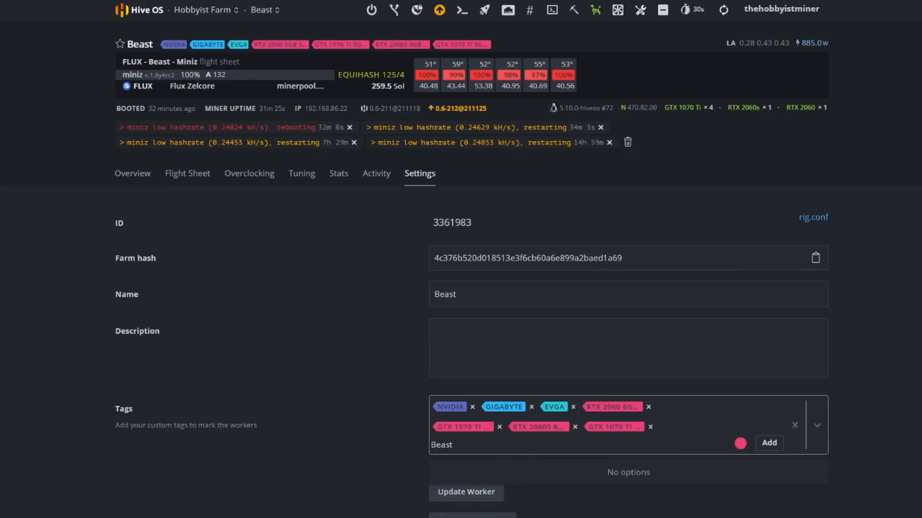
left_click(768, 442)
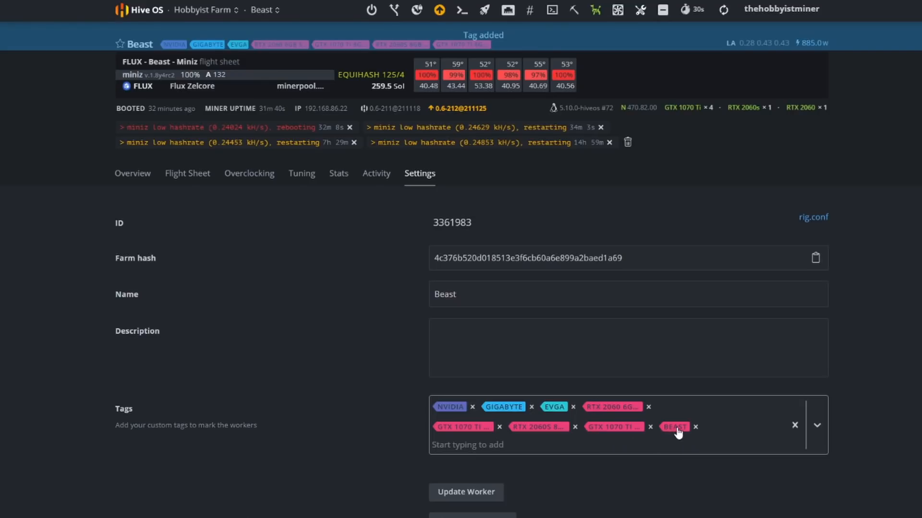
Step: Start a new schedule event in Hobbyist Farm that applies to workers tagged Juggernaunt
left_click(140, 14)
left_click(281, 291)
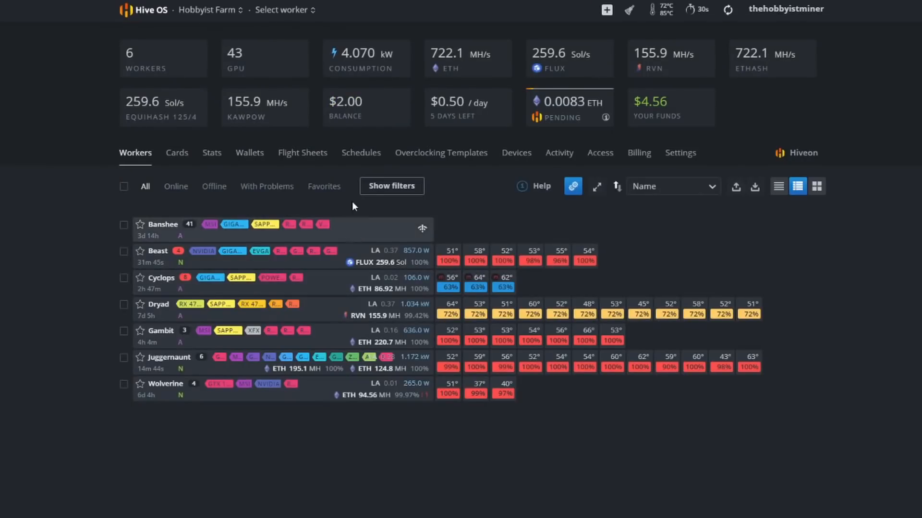
left_click(363, 159)
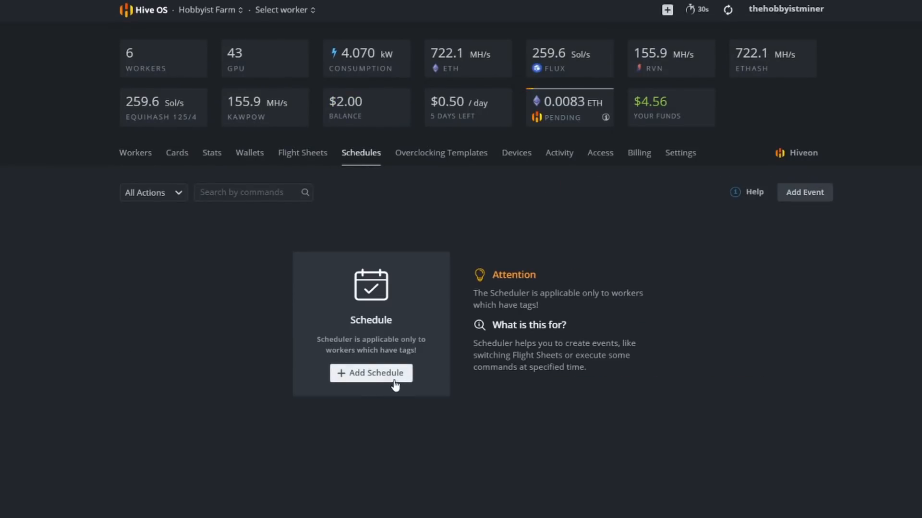
left_click(386, 379)
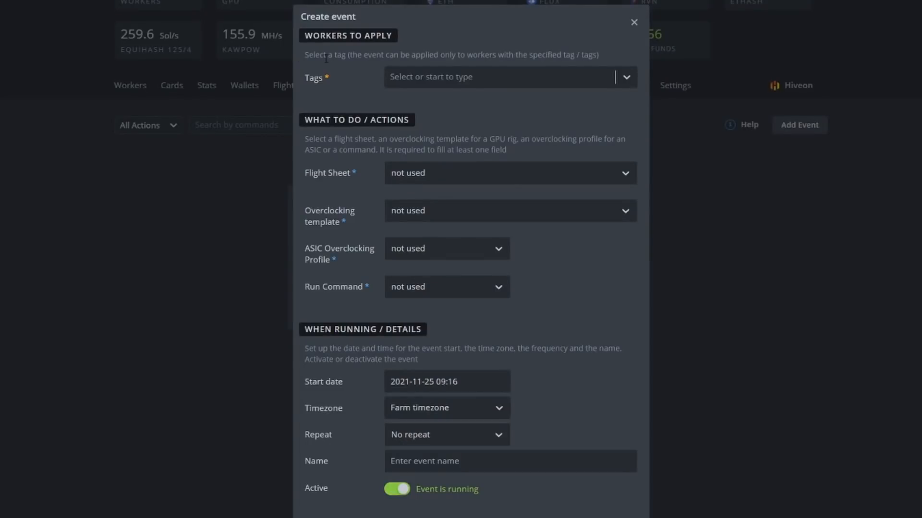
left_click(486, 82)
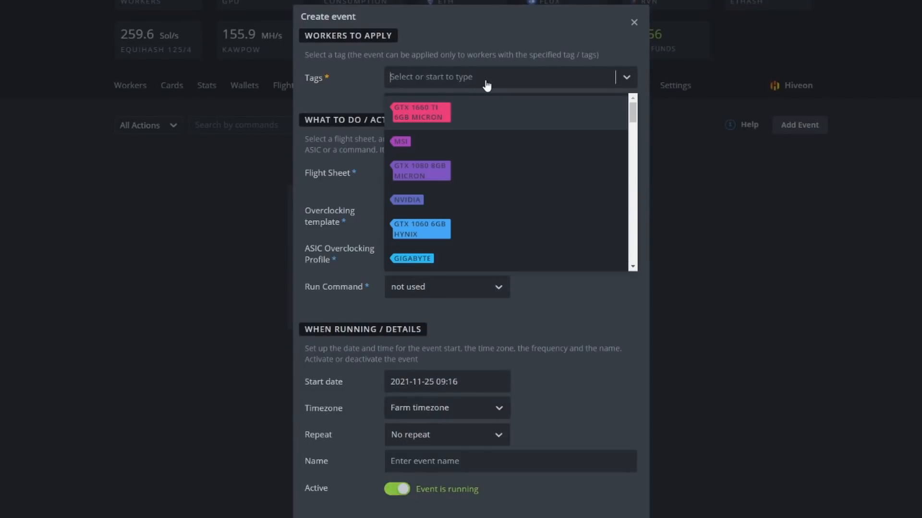
type("Beas")
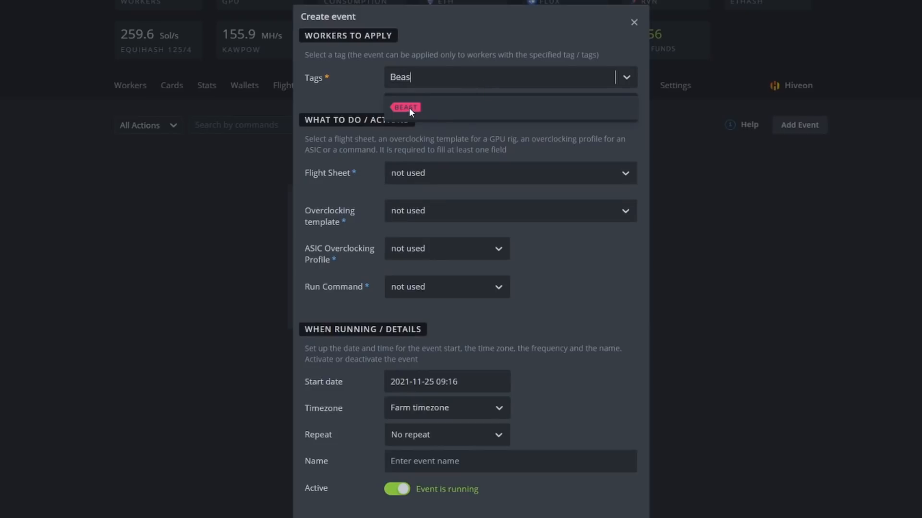
key("BackSpace")
key("BackSpace")
key("BackSpace")
key("BackSpace")
type("Ju")
left_click(421, 107)
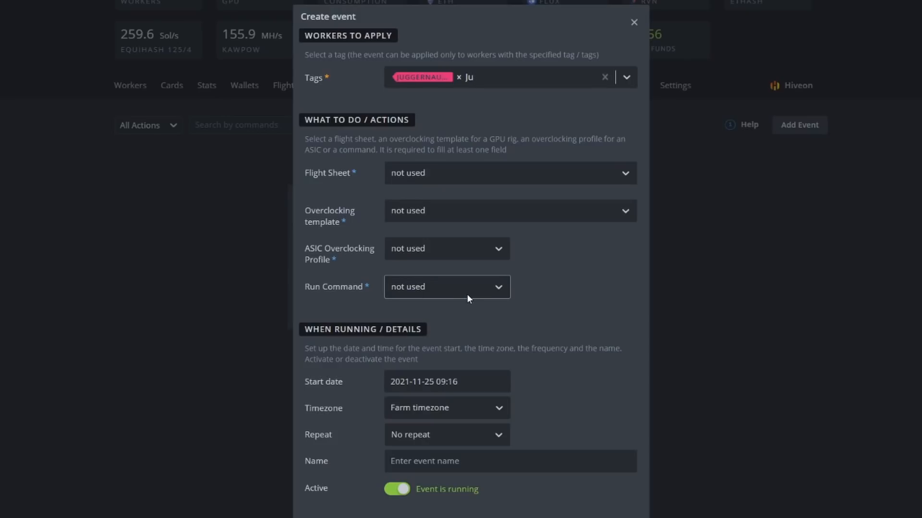
Step: Set the event's run command to reboot
left_click_drag(310, 287, 353, 287)
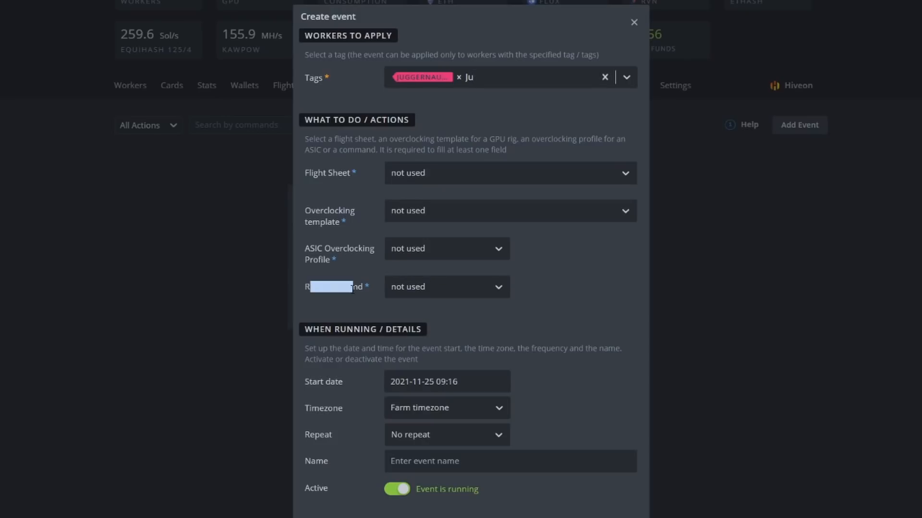
left_click(442, 290)
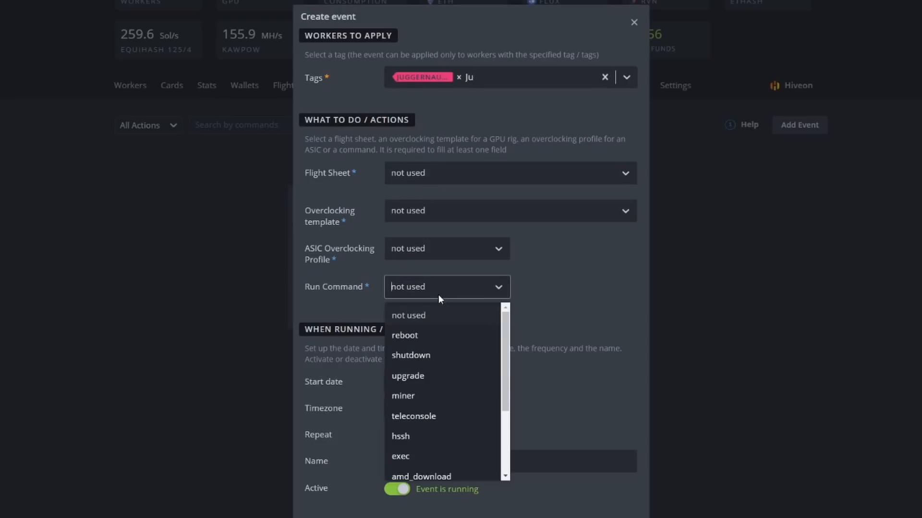
left_click(427, 339)
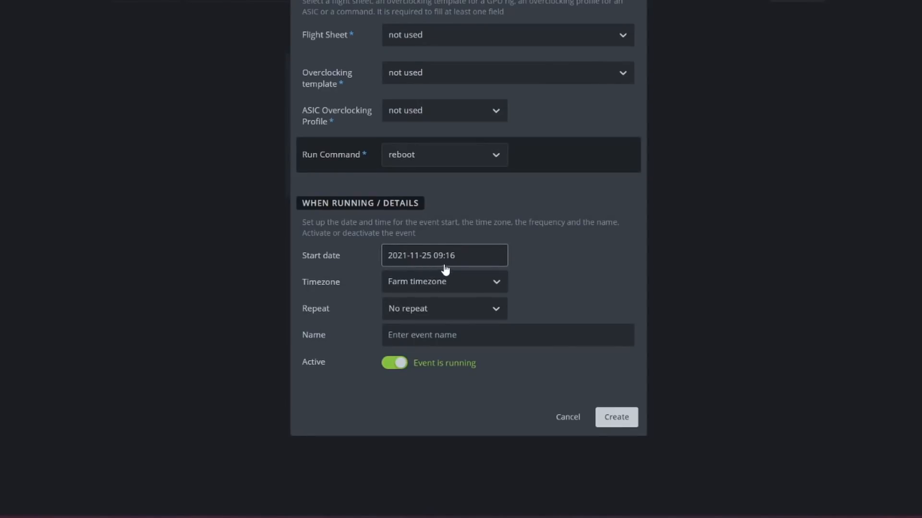
left_click(438, 261)
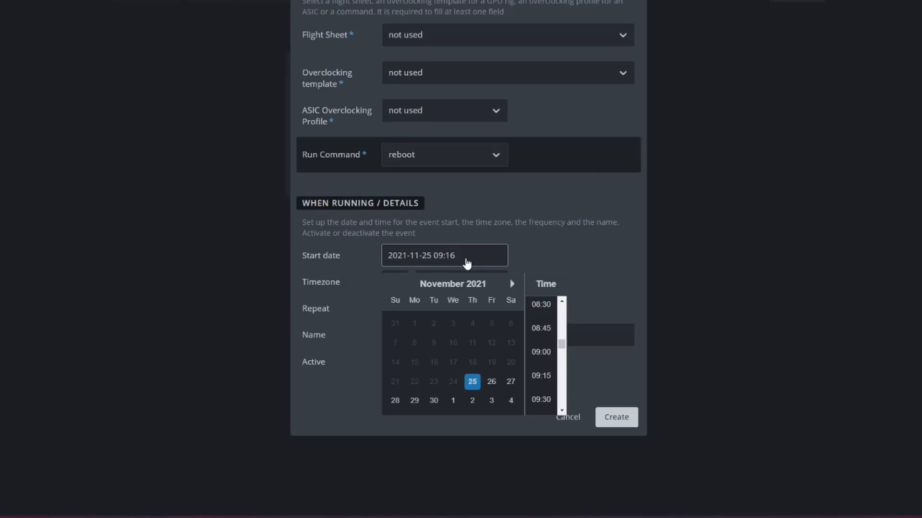
key("BackSpace")
key("Right")
key("BackSpace")
key("BackSpace")
type("14")
key("BackSpace")
key("BackSpace")
type("40")
left_click(542, 249)
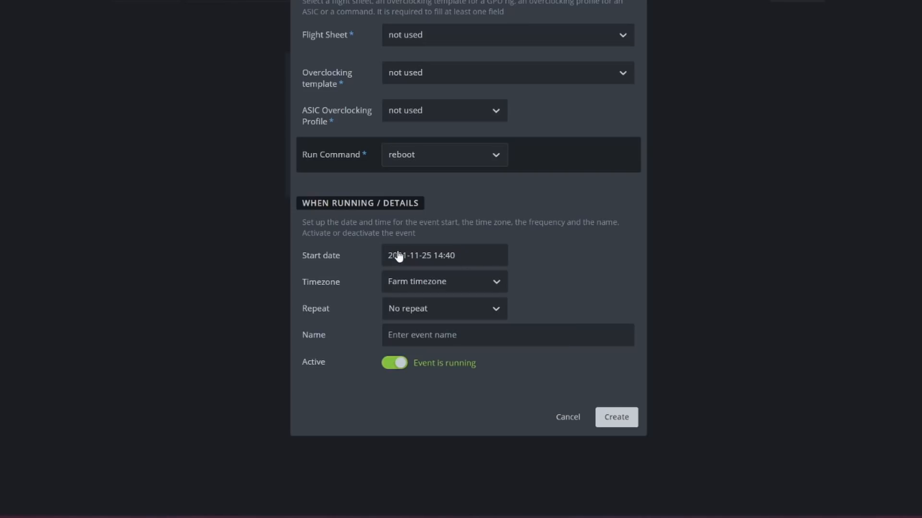
Step: Set the event's timezone to America/New_York
left_click(488, 283)
scroll(504, 327, "down", 5)
scroll(505, 321, "down", 10)
scroll(505, 321, "up", 8)
scroll(509, 317, "down", 5)
scroll(511, 313, "up", 8)
scroll(512, 322, "down", 10)
scroll(512, 331, "down", 8)
scroll(511, 336, "down", 3)
scroll(512, 338, "down", 15)
scroll(514, 347, "down", 12)
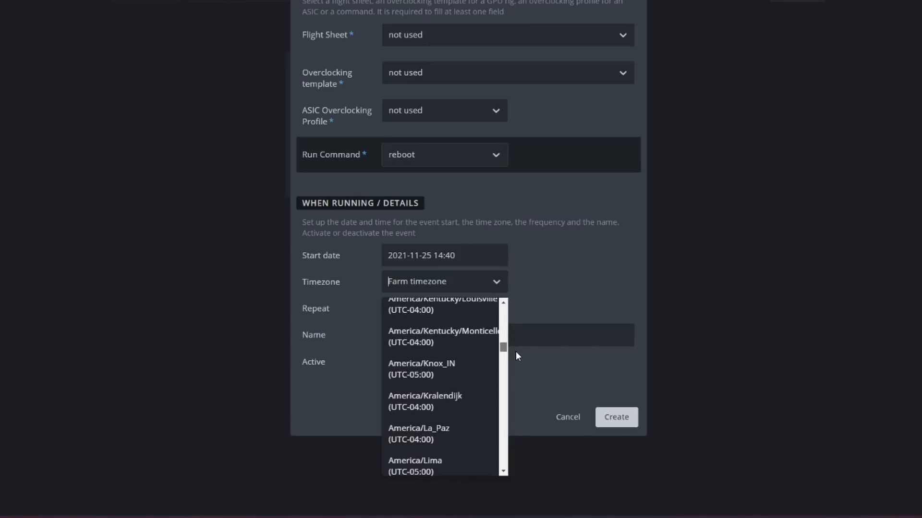
scroll(515, 353, "down", 10)
scroll(516, 357, "down", 7)
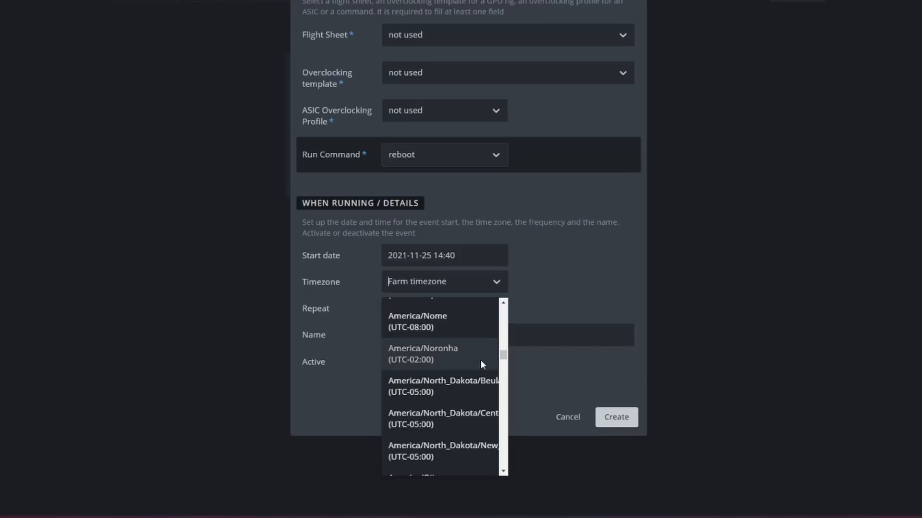
scroll(481, 358, "up", 1)
left_click(459, 312)
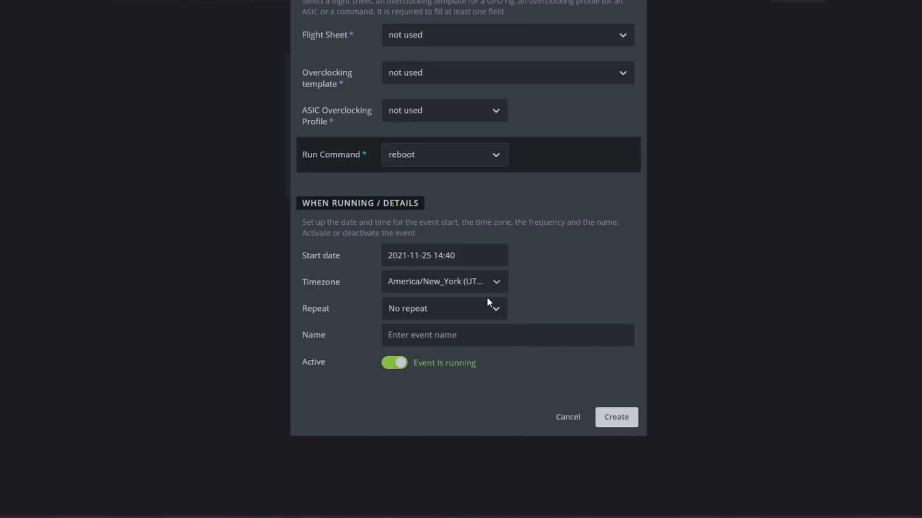
Step: Set the event to repeat by weekday, every 1 week on Thursday
left_click(489, 310)
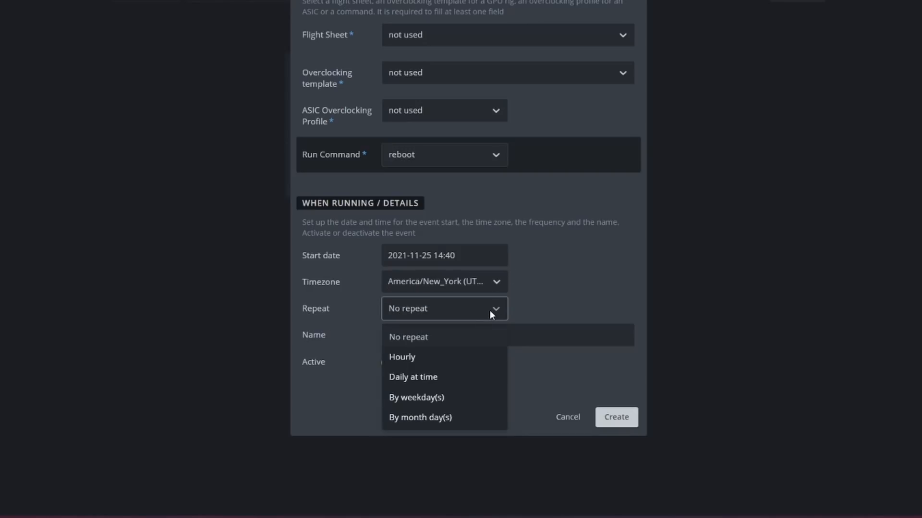
left_click(441, 401)
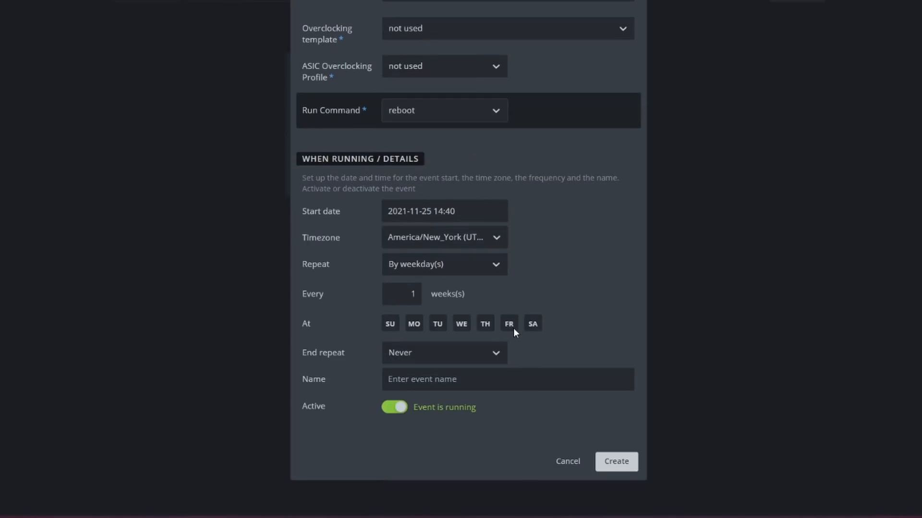
left_click(484, 324)
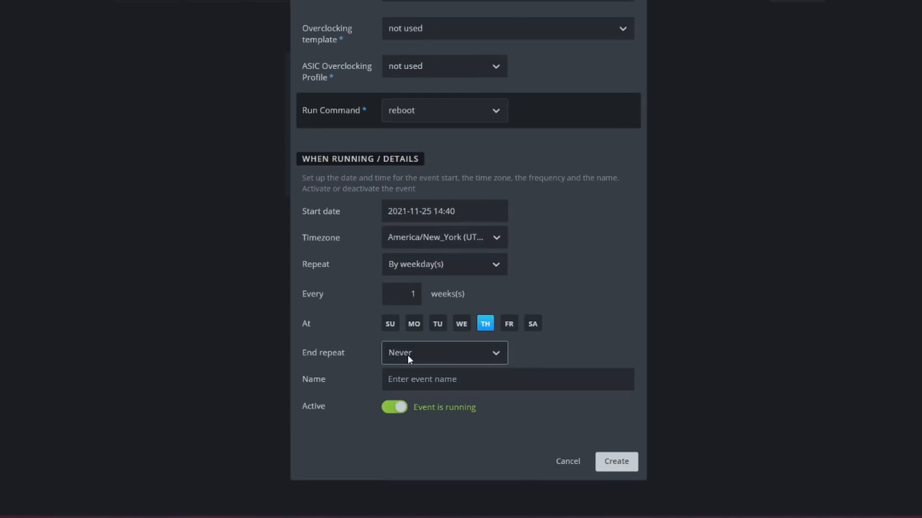
double_click(413, 294)
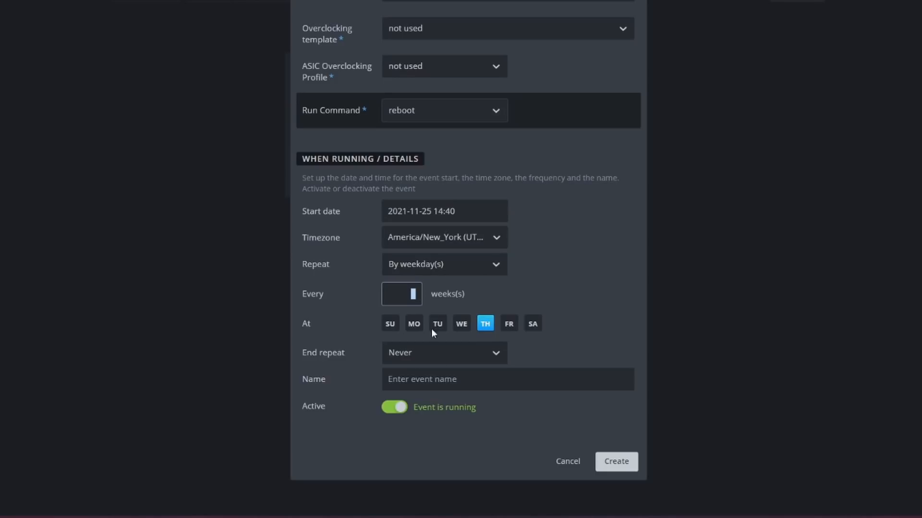
Step: Name the event "Juggernaut Reboot Weekly" and create it
left_click(450, 380)
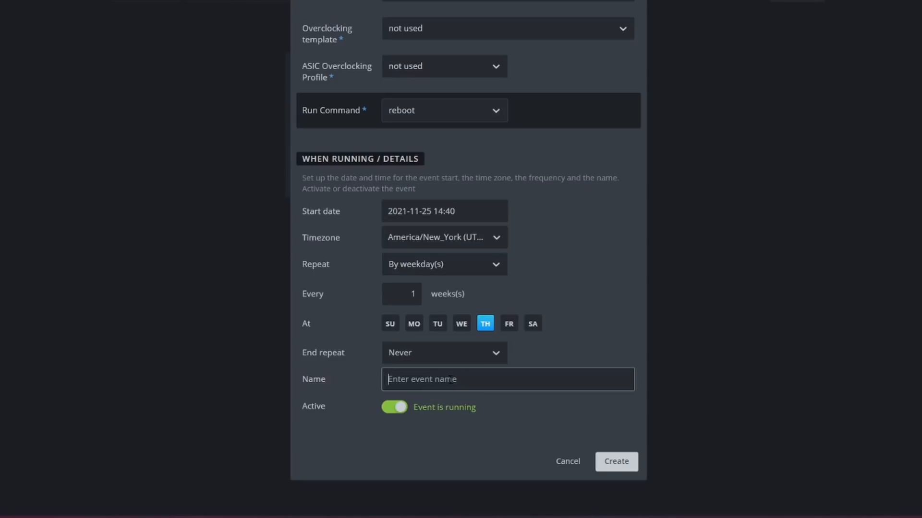
type("Juggernaut Reboot Weekly")
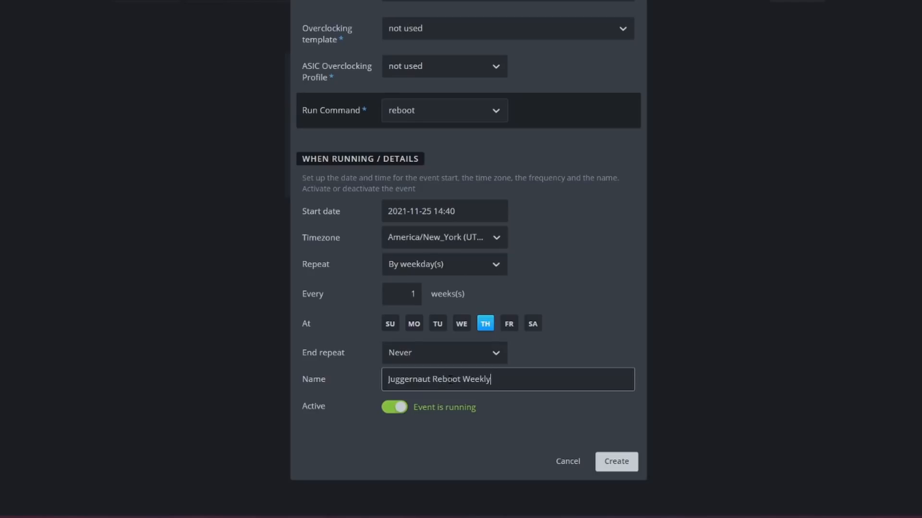
left_click(618, 468)
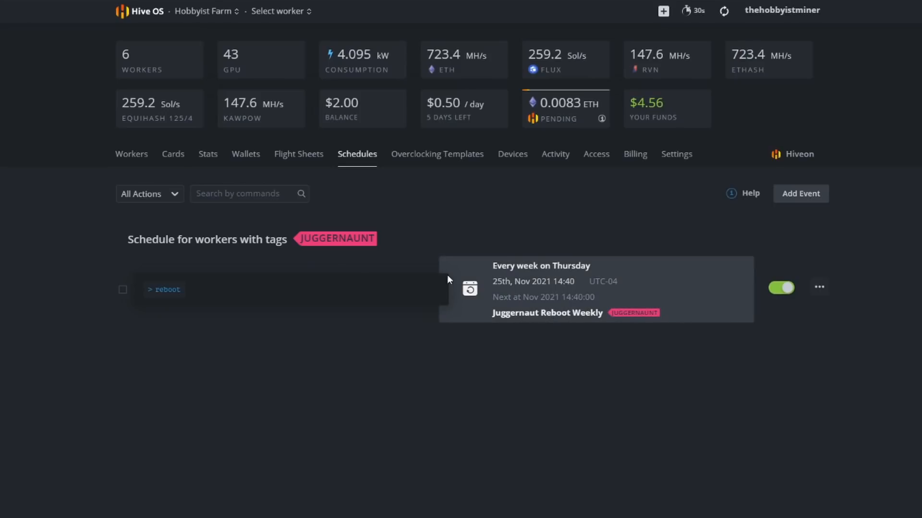
Step: Examine the flight sheets and run commands offered for another new schedule event, and close it without creating anything
left_click(806, 194)
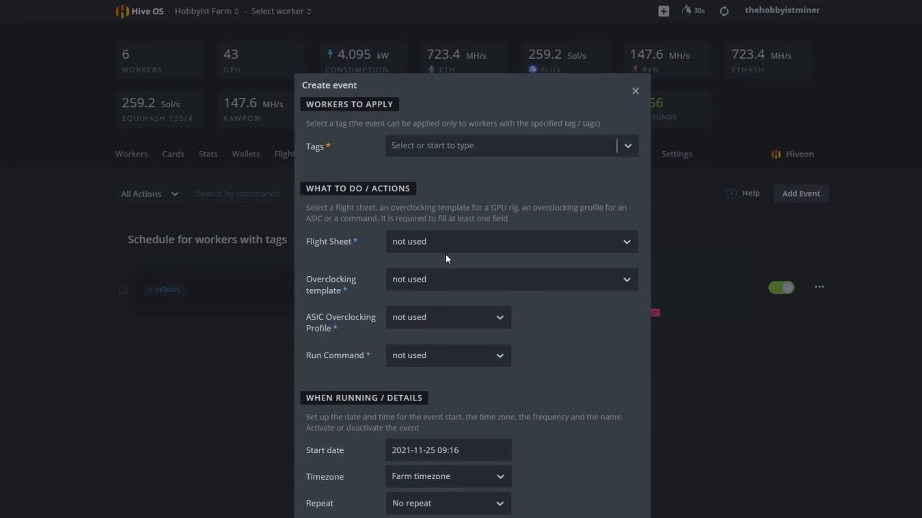
left_click(452, 241)
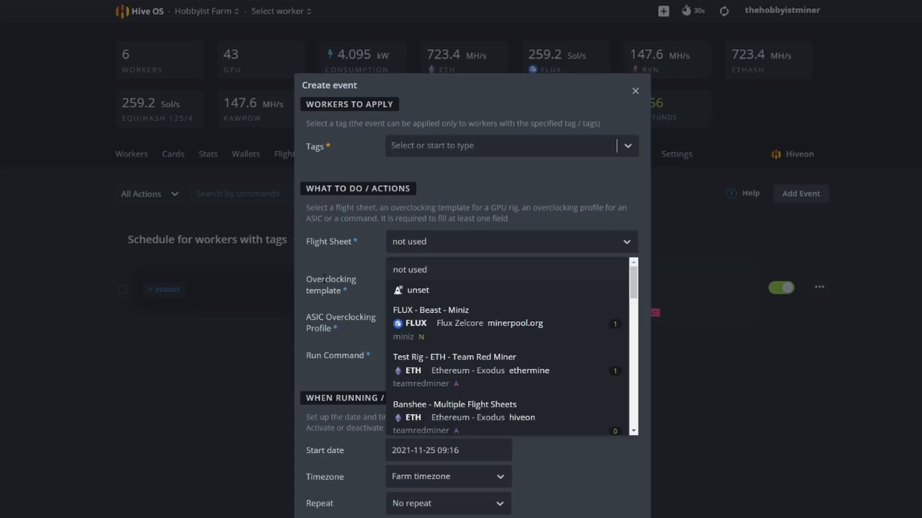
left_click(349, 270)
left_click(443, 357)
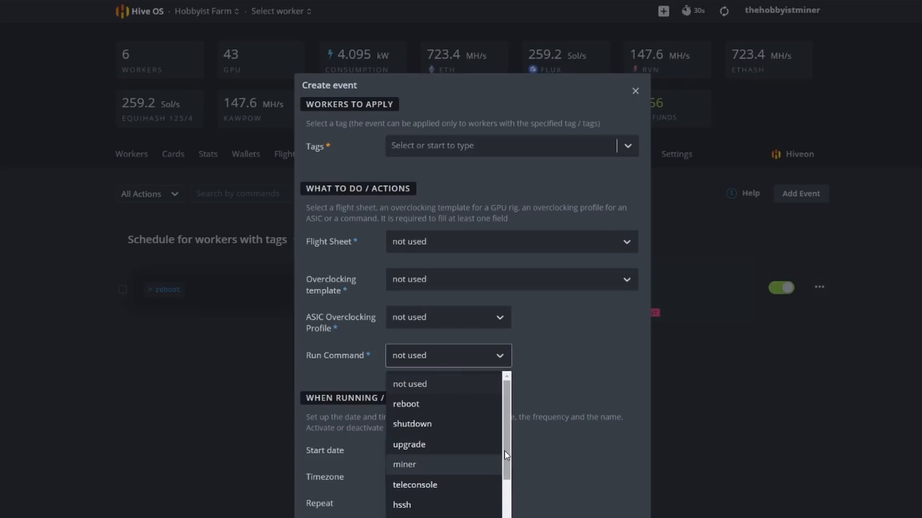
left_click_drag(509, 456, 496, 516)
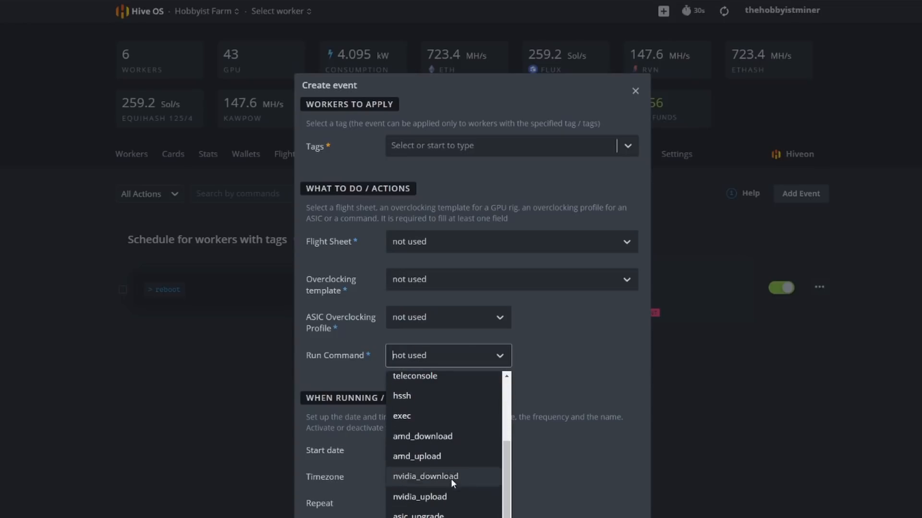
left_click_drag(504, 474, 499, 408)
left_click(560, 325)
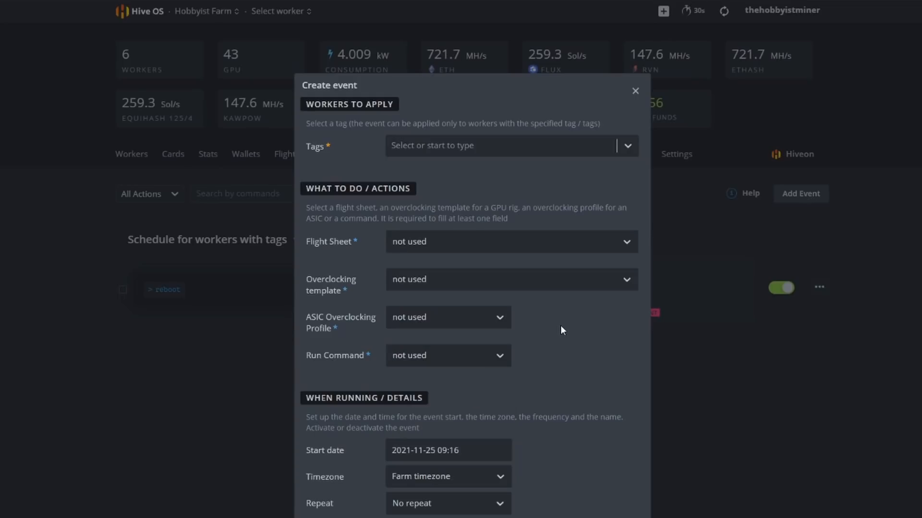
left_click(637, 91)
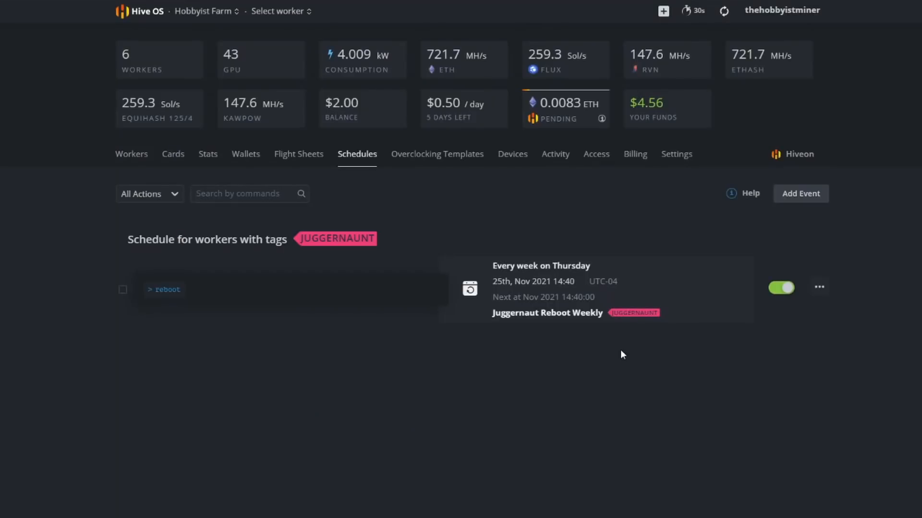